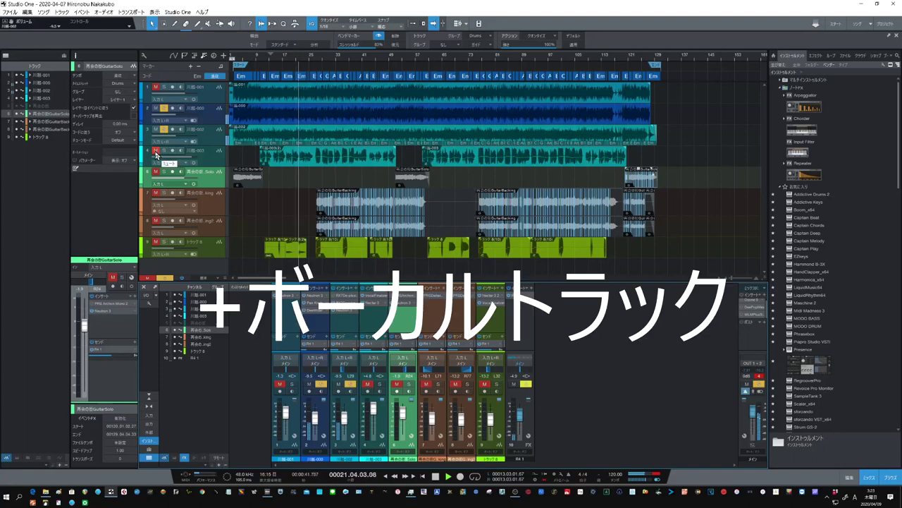
# Unmute the lead vocal track, both guitar backing tracks, the chorus track and the guitar solo track during playback
pyautogui.click(156, 153)
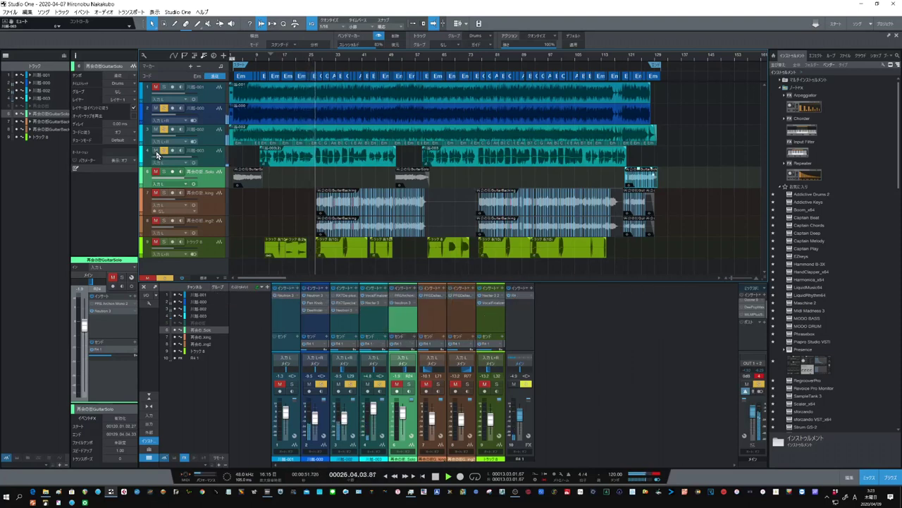
pyautogui.click(157, 195)
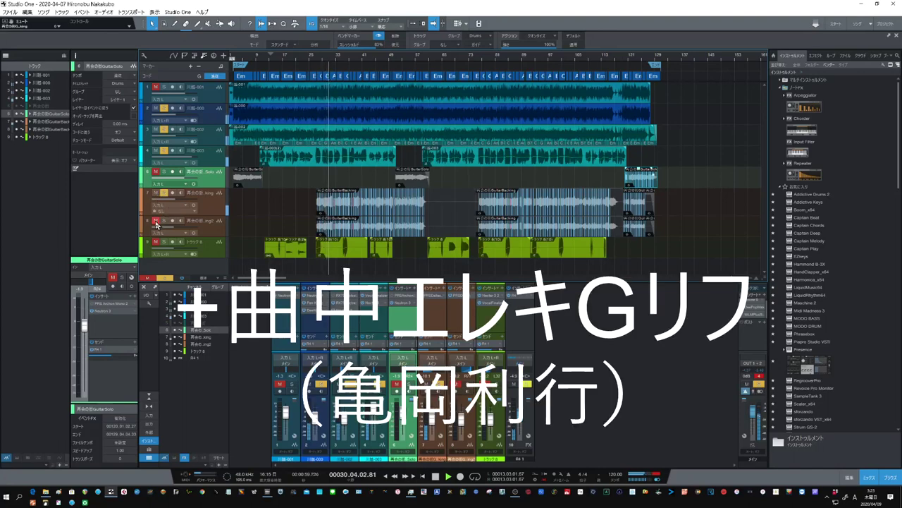
pyautogui.click(157, 222)
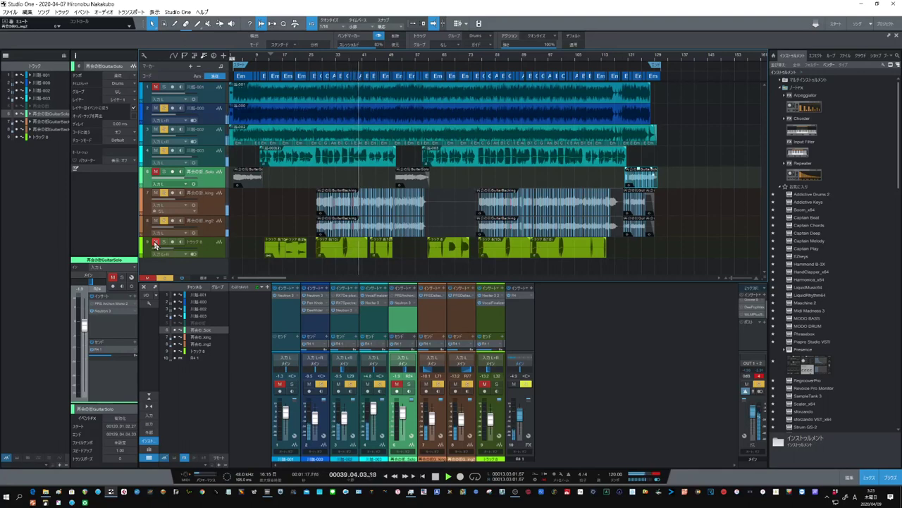
pyautogui.click(155, 242)
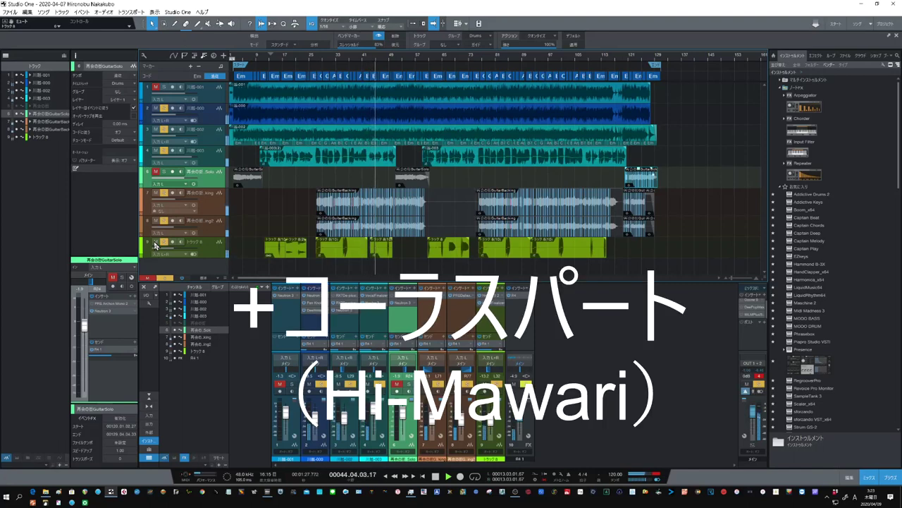
pyautogui.click(156, 172)
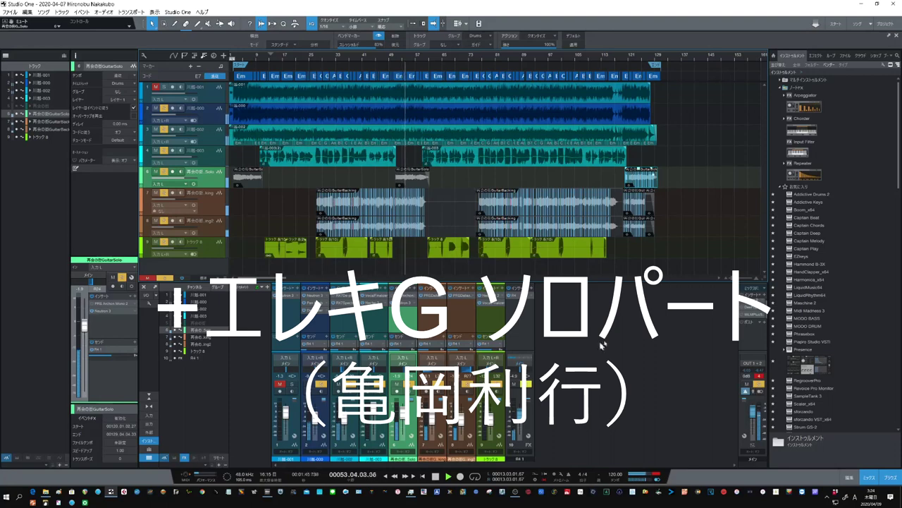
# Open Ozone on the main output and set the Vintage EQ's Low Boost to 2.4 dB and low cut to 2.6 dB
pyautogui.click(751, 305)
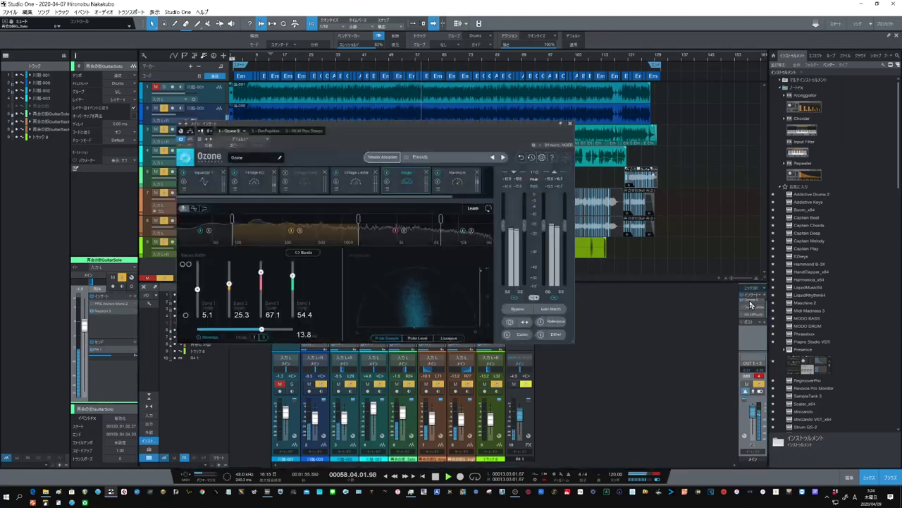
pyautogui.click(256, 178)
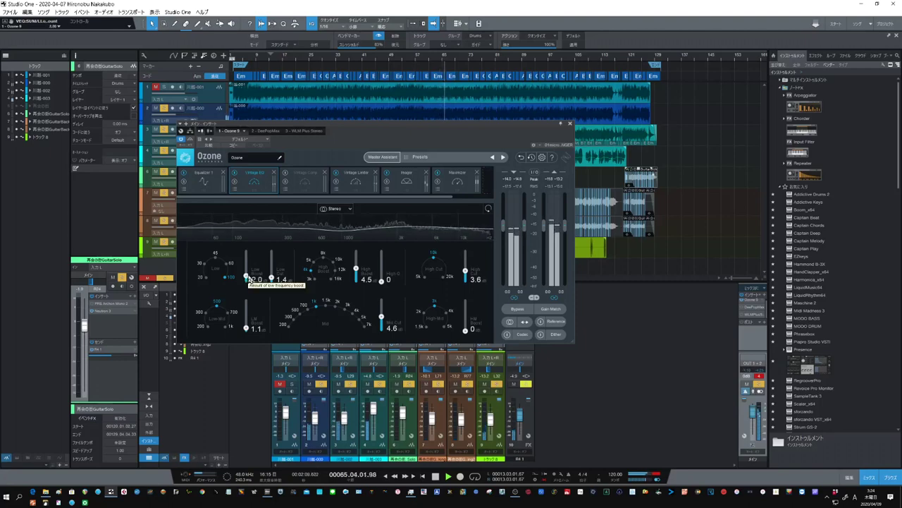
pyautogui.moveTo(272, 279)
pyautogui.mouseDown()
pyautogui.moveTo(272, 263)
pyautogui.moveTo(272, 276)
pyautogui.mouseUp()
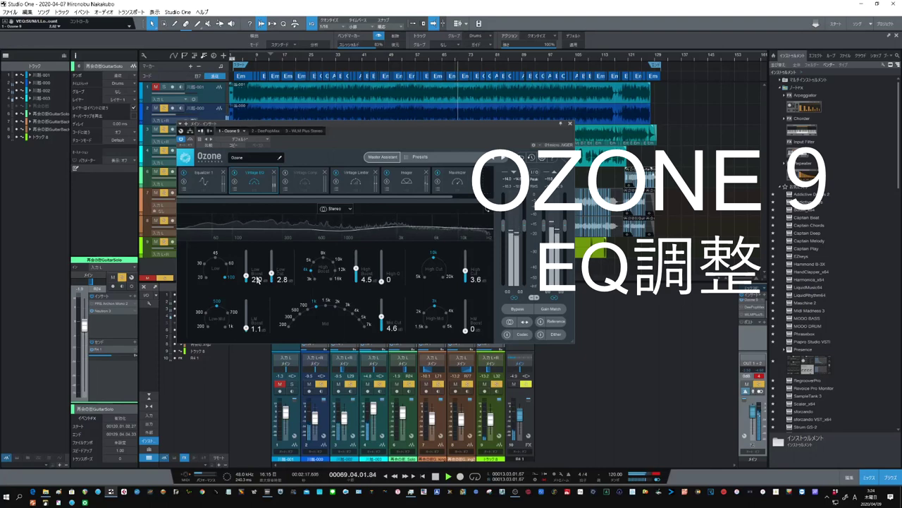
pyautogui.moveTo(247, 278); pyautogui.dragTo(247, 277)
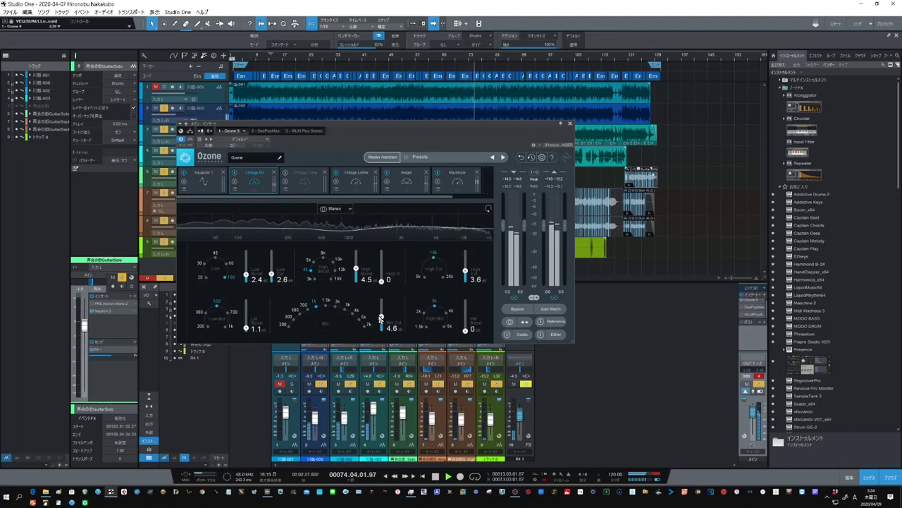
# Try a Mid Cut of 3.5 dB and a higher mid frequency in the Vintage EQ, and return to 4.6 dB at 1 kHz
pyautogui.moveTo(381, 318); pyautogui.dragTo(382, 321)
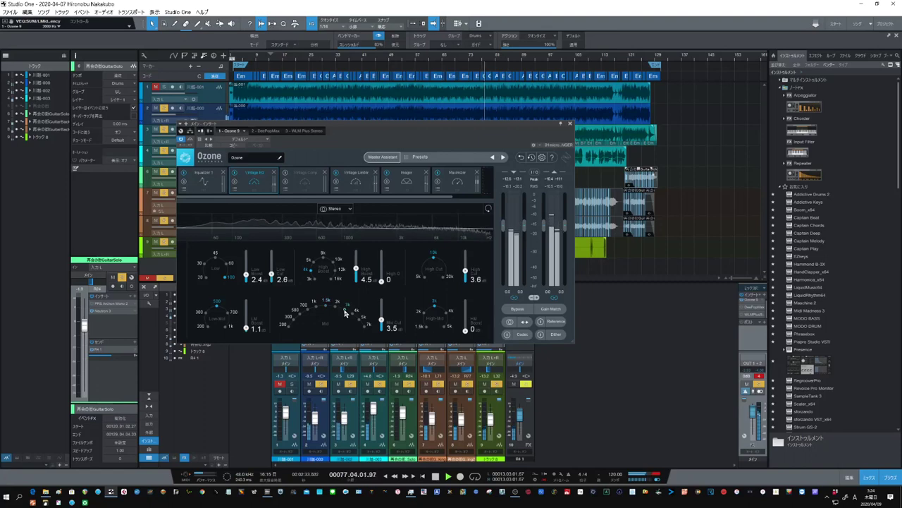
pyautogui.moveTo(345, 312); pyautogui.dragTo(317, 315)
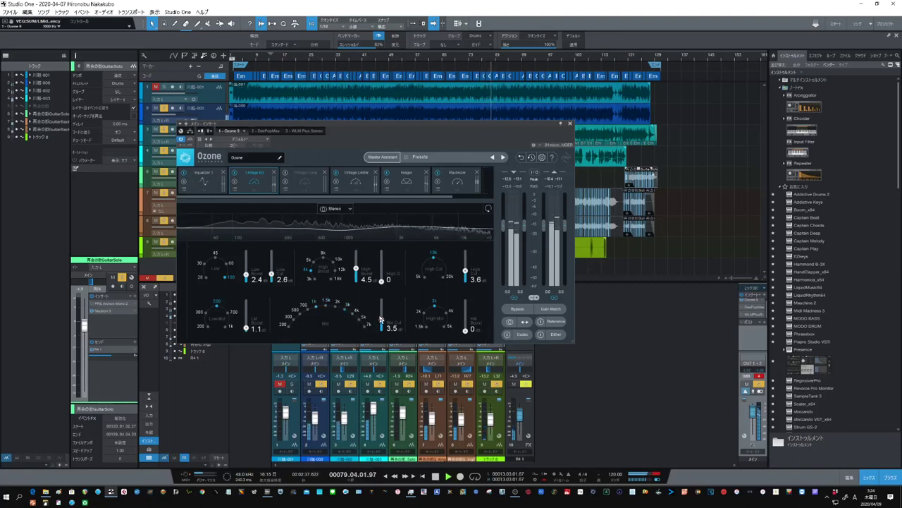
pyautogui.moveTo(382, 323); pyautogui.dragTo(384, 319)
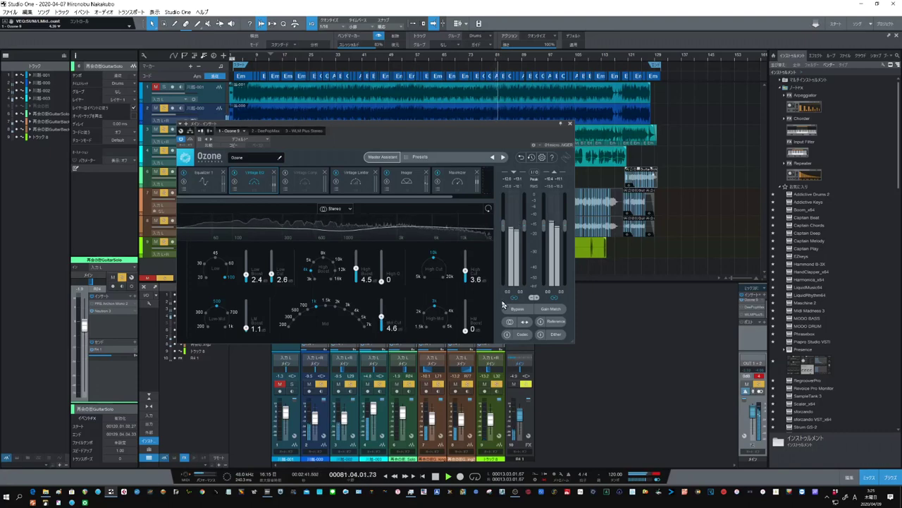
# Set the Ozone Imager stereo widths to 55.7 for band 3, 59.5 for band 4 and 35.4 for band 2
pyautogui.click(412, 186)
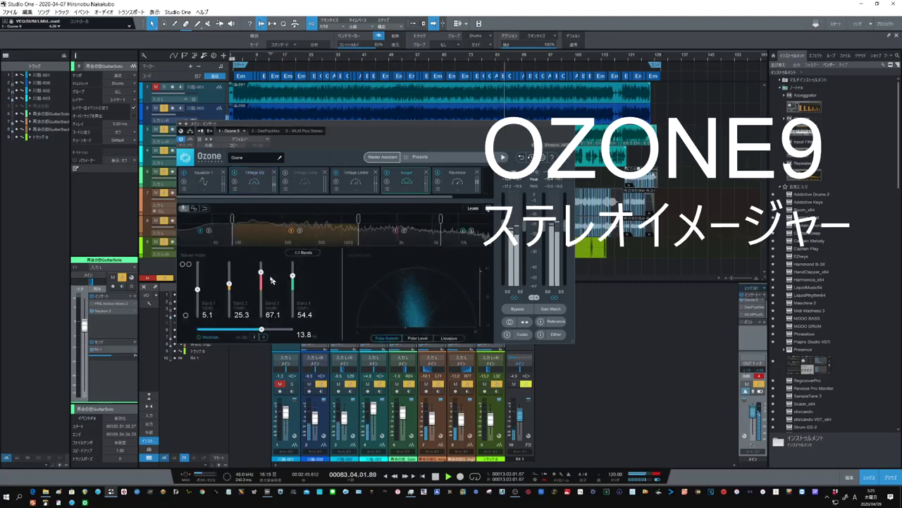
pyautogui.moveTo(261, 274); pyautogui.dragTo(262, 277)
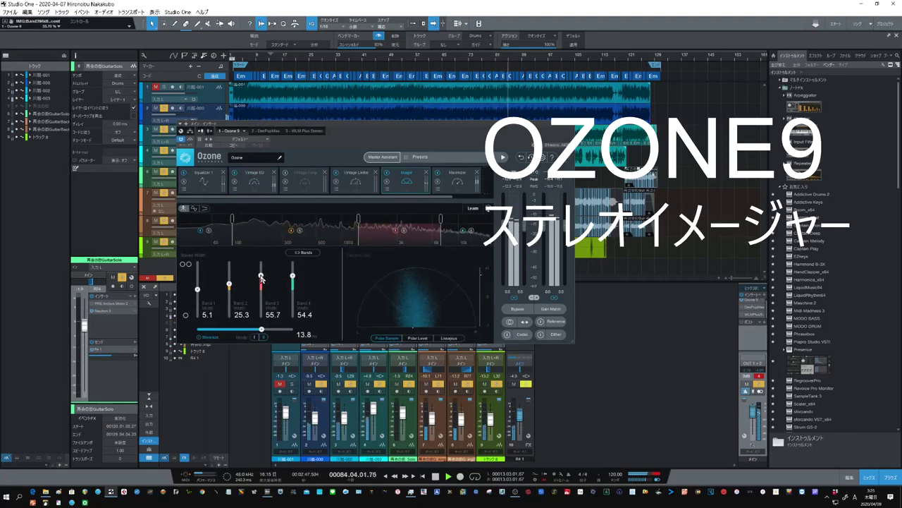
pyautogui.moveTo(294, 280); pyautogui.dragTo(295, 278)
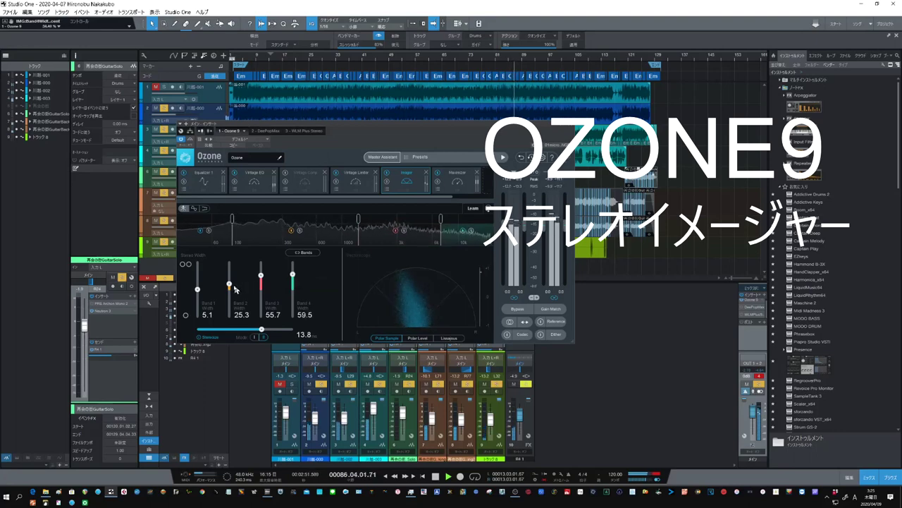
pyautogui.moveTo(229, 285); pyautogui.dragTo(229, 282)
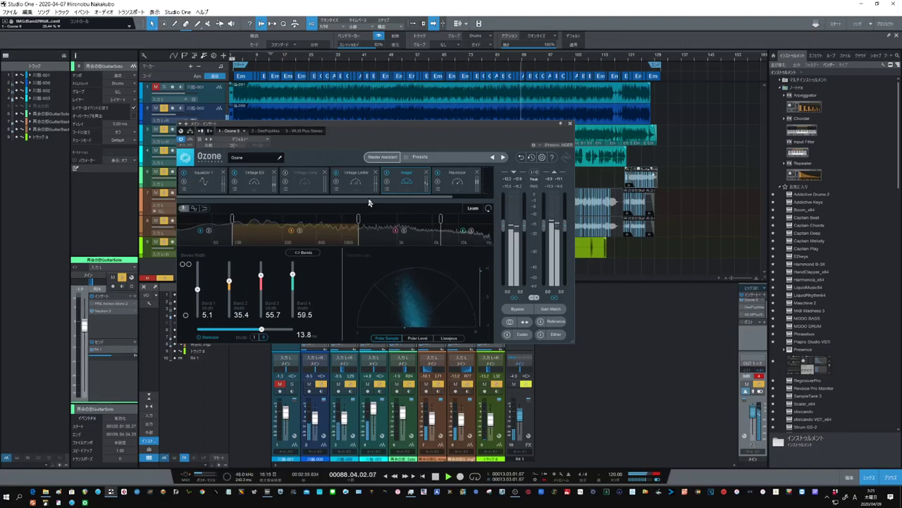
# Set Ozone's Maximizer threshold to -5.7 dB and its Vintage Limiter threshold and ceiling to -10.9 dB, and close the plug-in
pyautogui.click(449, 188)
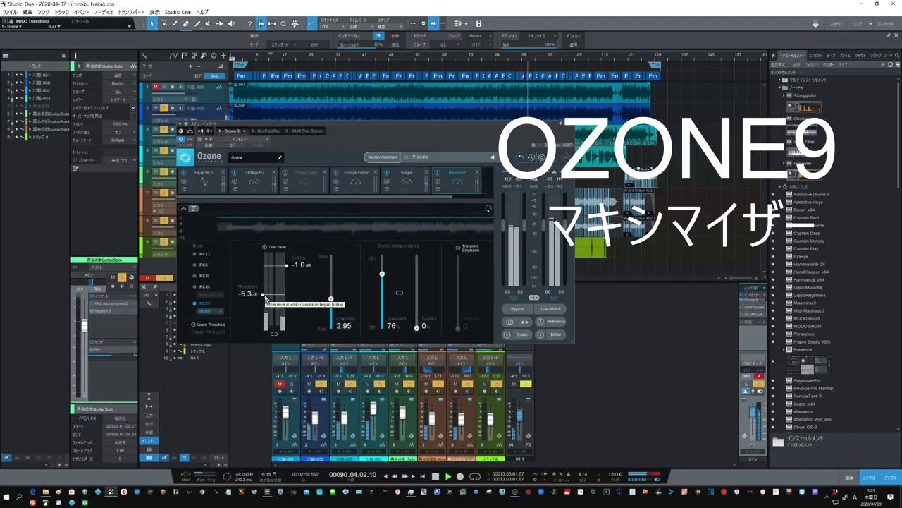
pyautogui.moveTo(265, 300); pyautogui.dragTo(267, 301)
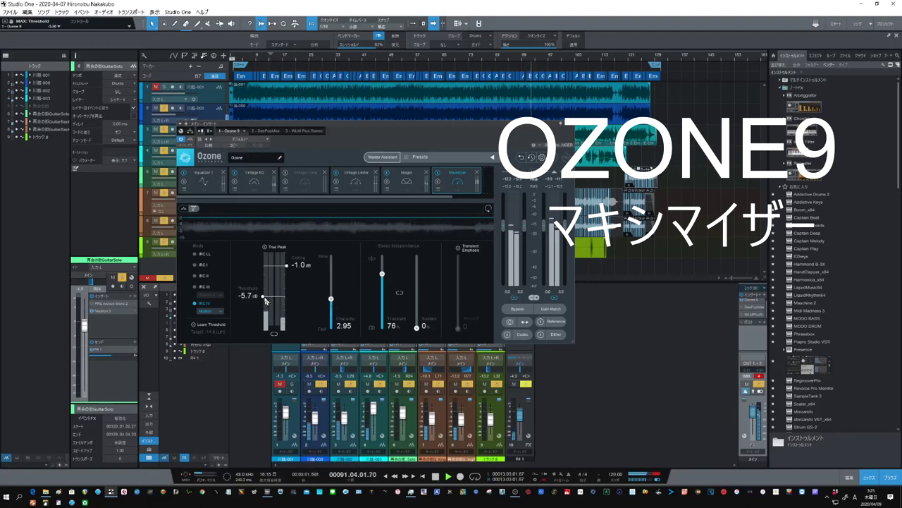
pyautogui.click(361, 189)
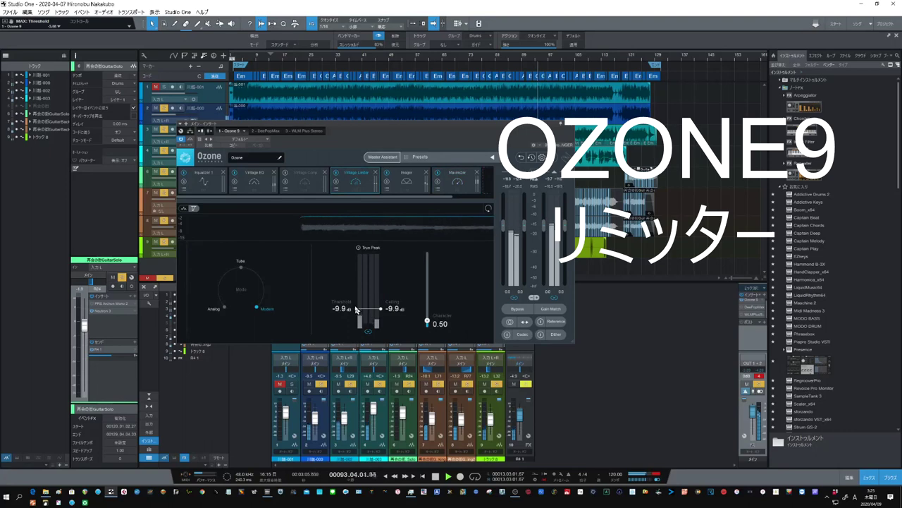
pyautogui.moveTo(357, 310); pyautogui.dragTo(358, 315)
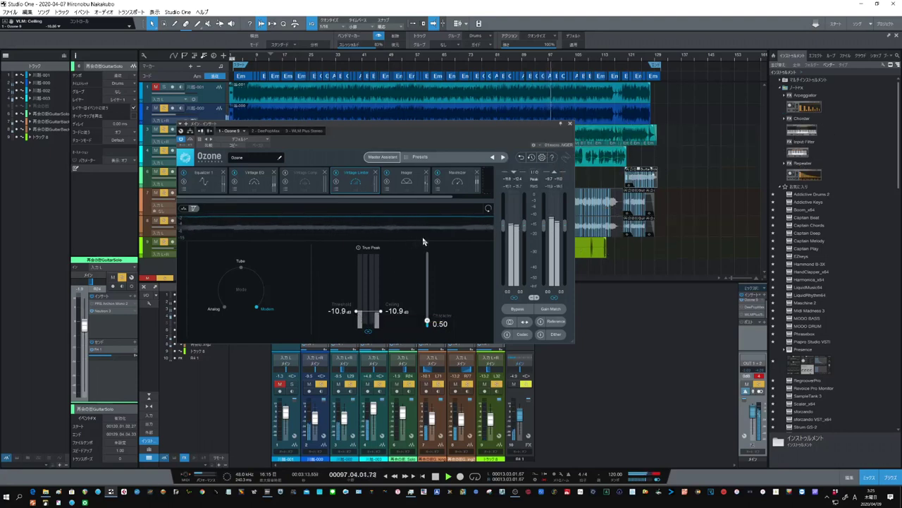
pyautogui.click(570, 125)
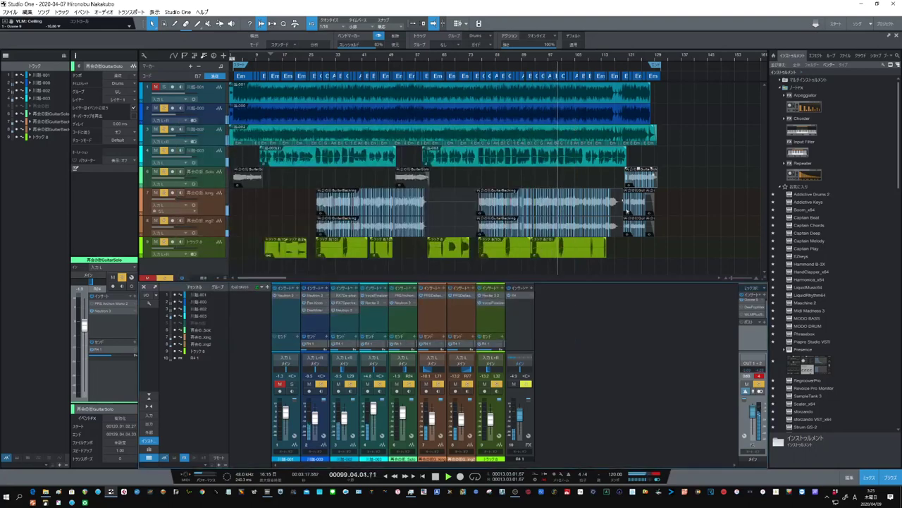
# Open the DeePopMax and WLM Plus Stereo inserts of the main output side by side to check the final loudness
pyautogui.click(752, 309)
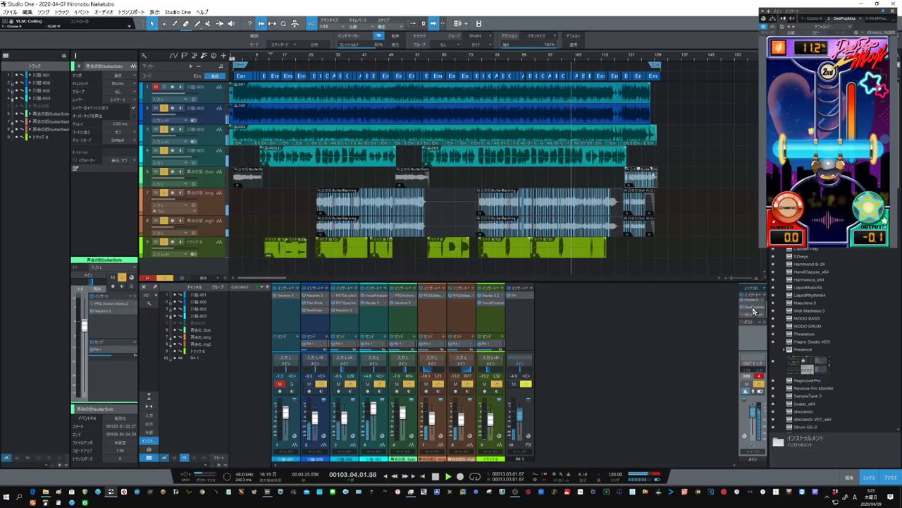
pyautogui.moveTo(829, 18); pyautogui.dragTo(469, 129)
pyautogui.moveTo(451, 117); pyautogui.dragTo(451, 118)
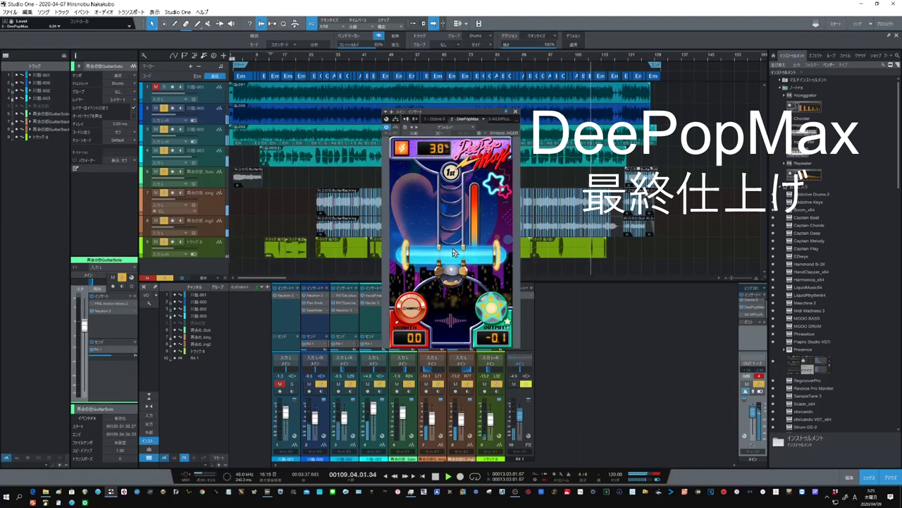
pyautogui.click(748, 316)
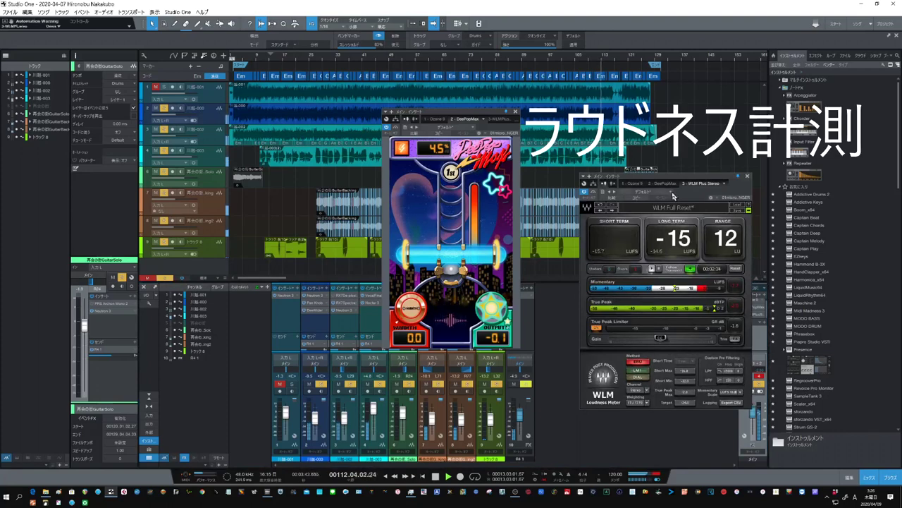
pyautogui.moveTo(674, 179); pyautogui.dragTo(640, 175)
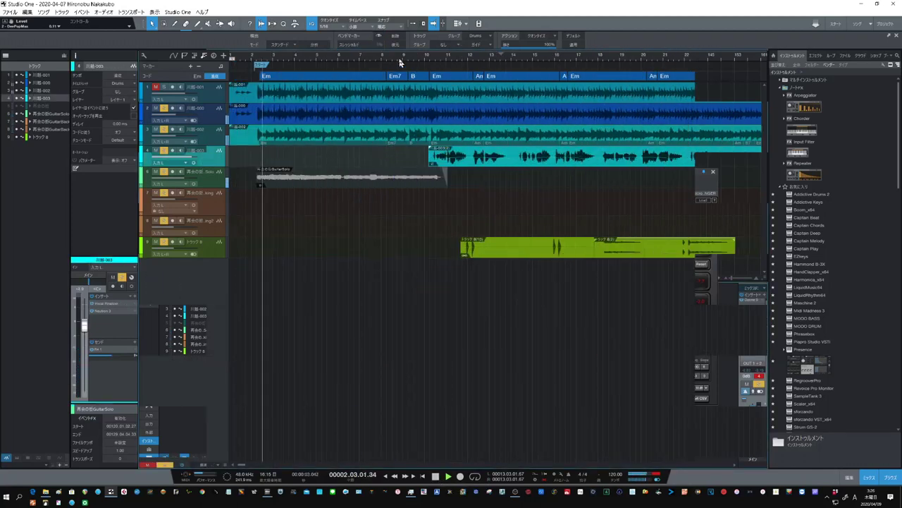
# Open the first vocal event in Melodyne, examine its pitch-corrected notes across the phrases, and close the editor
pyautogui.moveTo(401, 57); pyautogui.dragTo(404, 40)
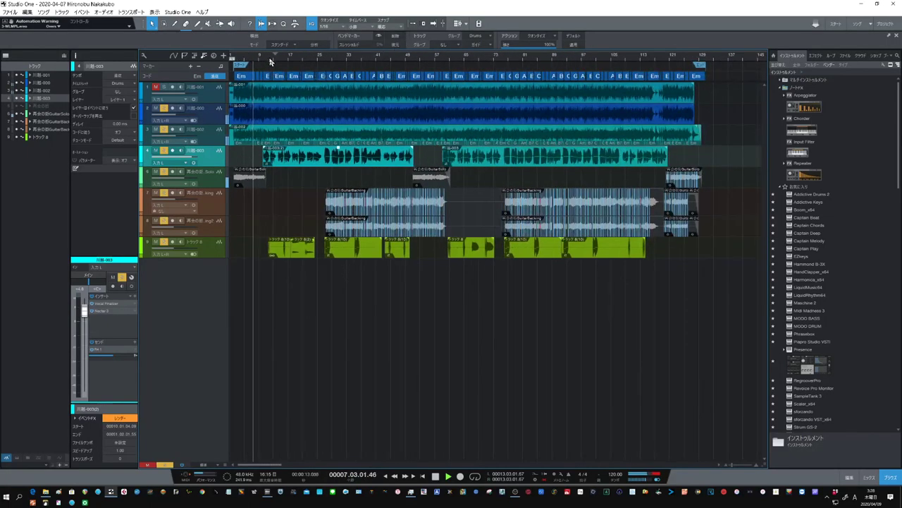
pyautogui.moveTo(270, 62); pyautogui.dragTo(287, 74)
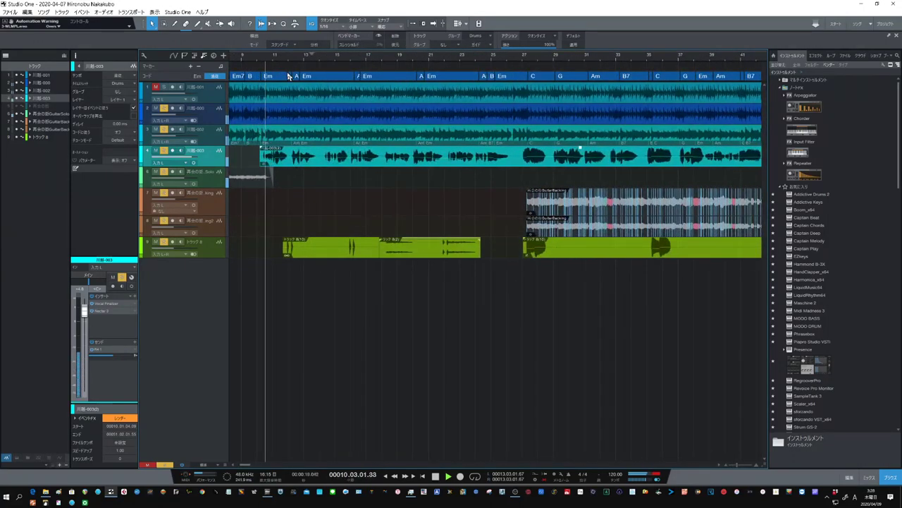
pyautogui.doubleClick(320, 166)
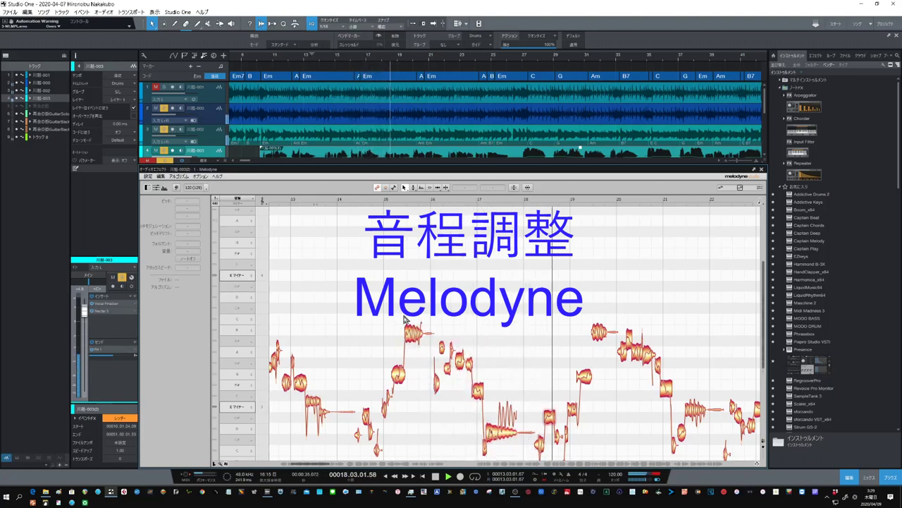
pyautogui.moveTo(518, 375); pyautogui.dragTo(486, 317)
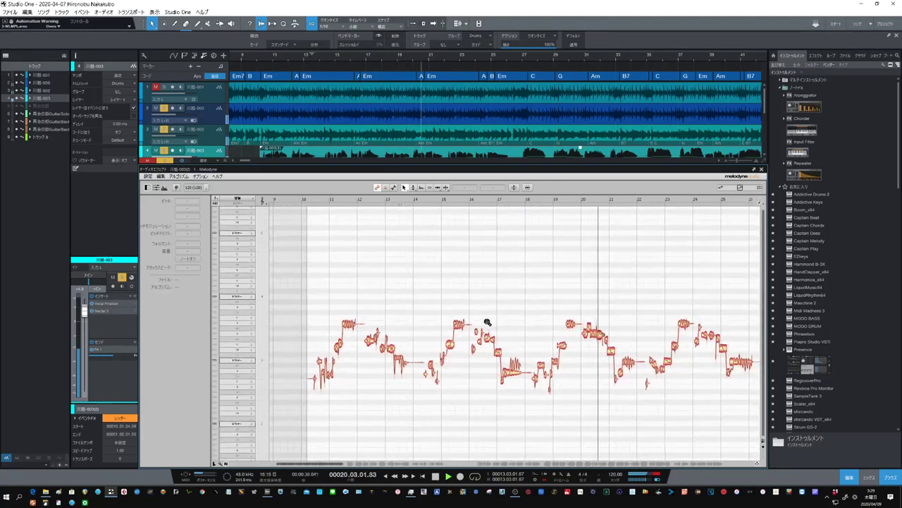
pyautogui.moveTo(572, 385); pyautogui.dragTo(617, 402)
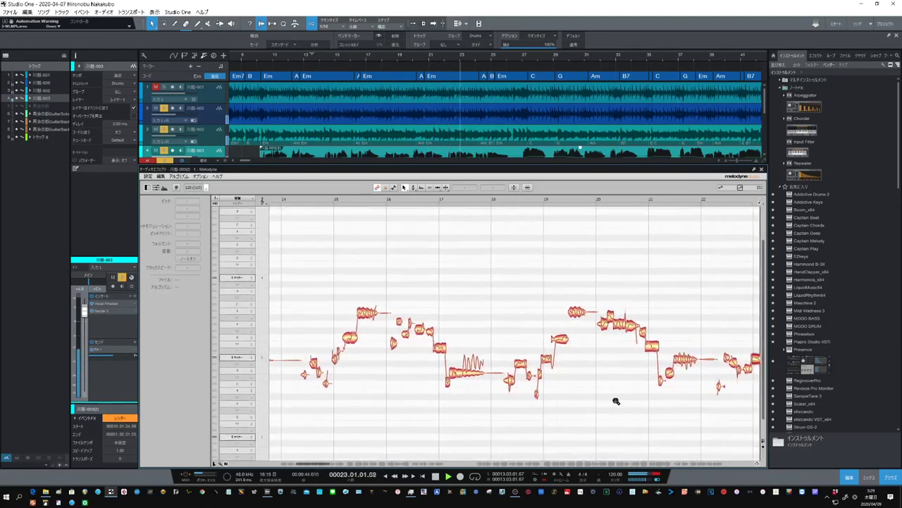
pyautogui.click(761, 170)
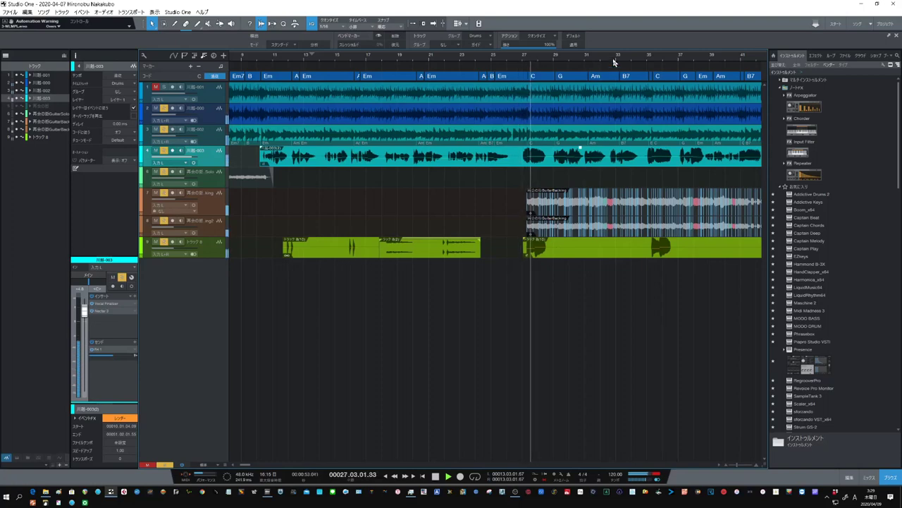
# Examine the timing corrections on the guitar backing tracks around bars 28 to 41, and show the mixer console
pyautogui.scroll(-2, 611, 56)
pyautogui.scroll(-4, 611, 57)
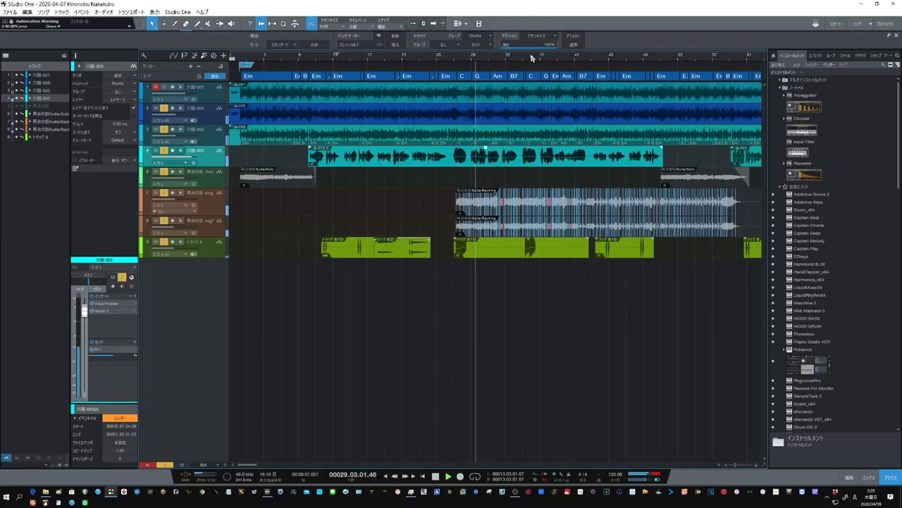
pyautogui.scroll(4, 534, 57)
pyautogui.scroll(3, 530, 66)
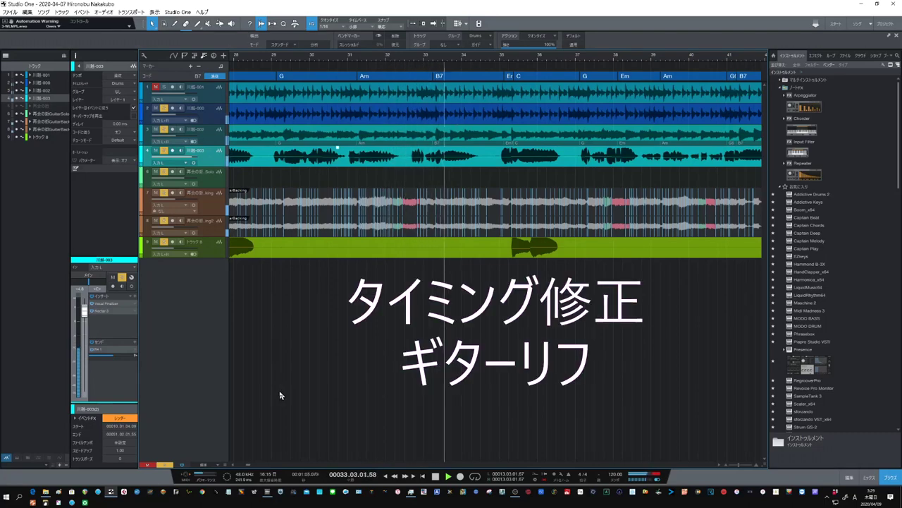
pyautogui.press('F3')
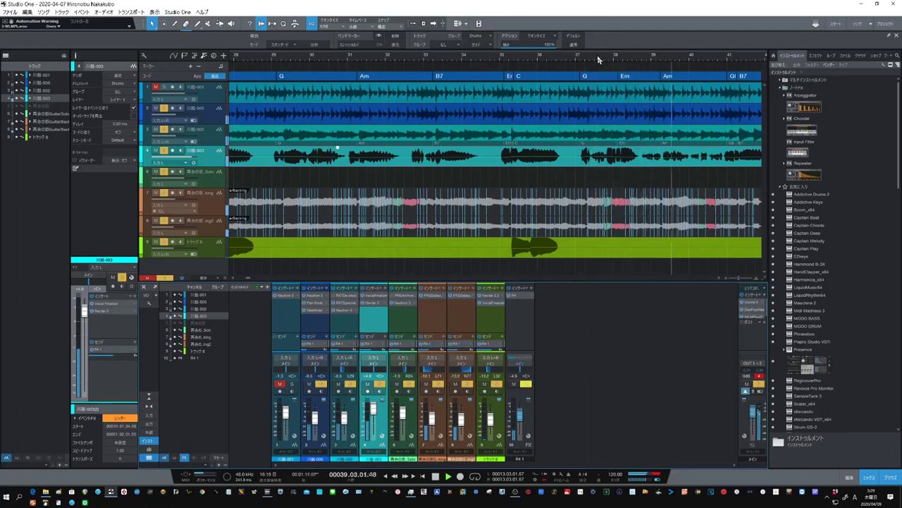
pyautogui.moveTo(598, 58); pyautogui.dragTo(517, 43)
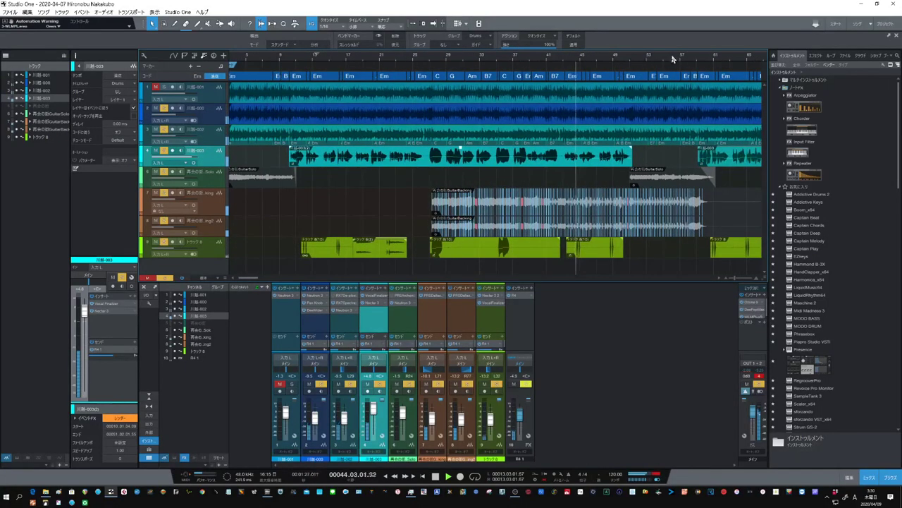
# Pan the interlude guitar solo track further to the right and set Track 8's volume to -12.2 dB
pyautogui.moveTo(682, 59); pyautogui.dragTo(514, 66)
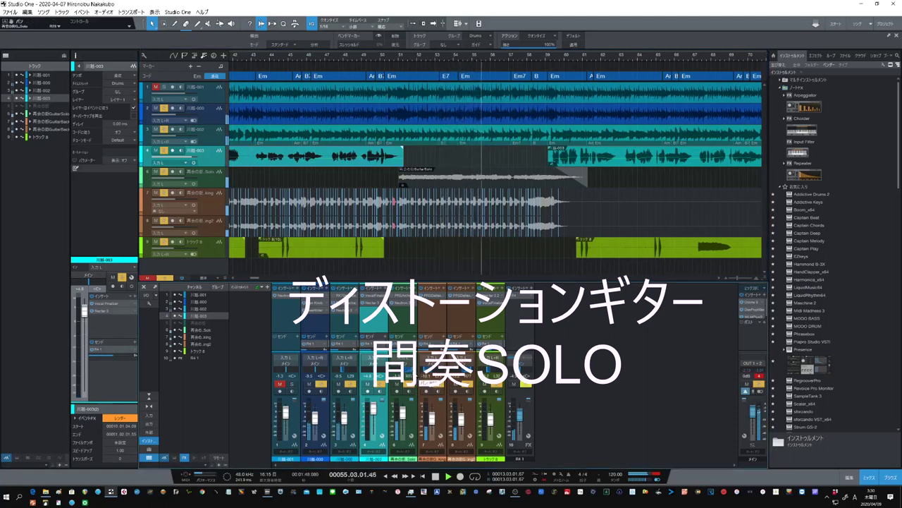
pyautogui.moveTo(401, 375); pyautogui.dragTo(408, 377)
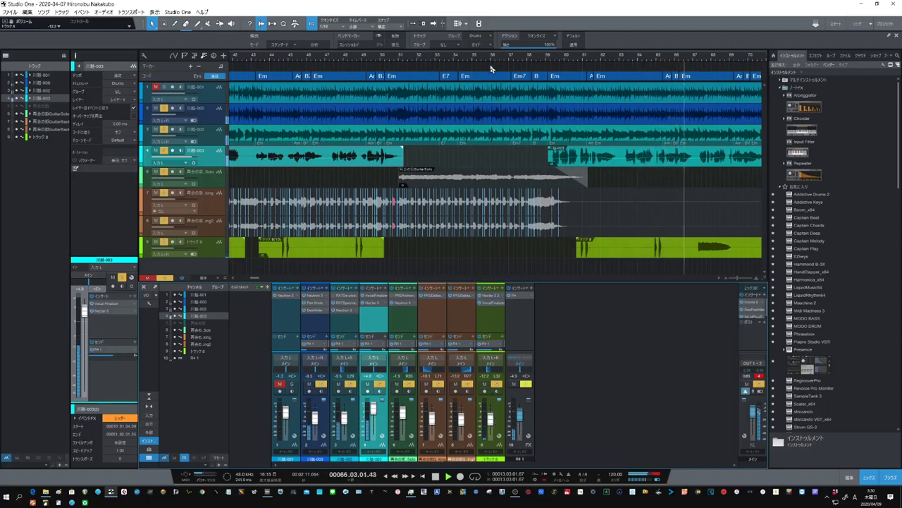
# Examine Track 8's chorus events around bars 61 to 91 in the audio editor and Melodyne, and close the editor
pyautogui.moveTo(498, 62); pyautogui.dragTo(388, 48)
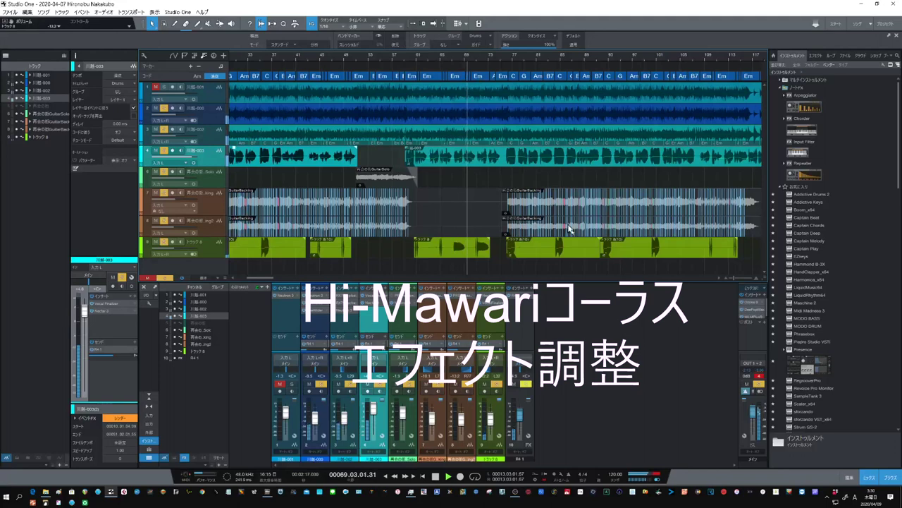
pyautogui.doubleClick(484, 256)
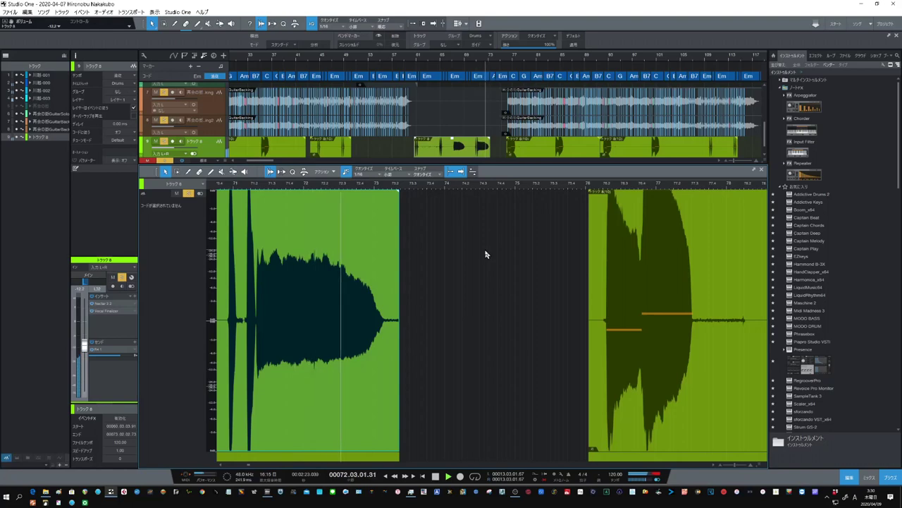
pyautogui.doubleClick(543, 157)
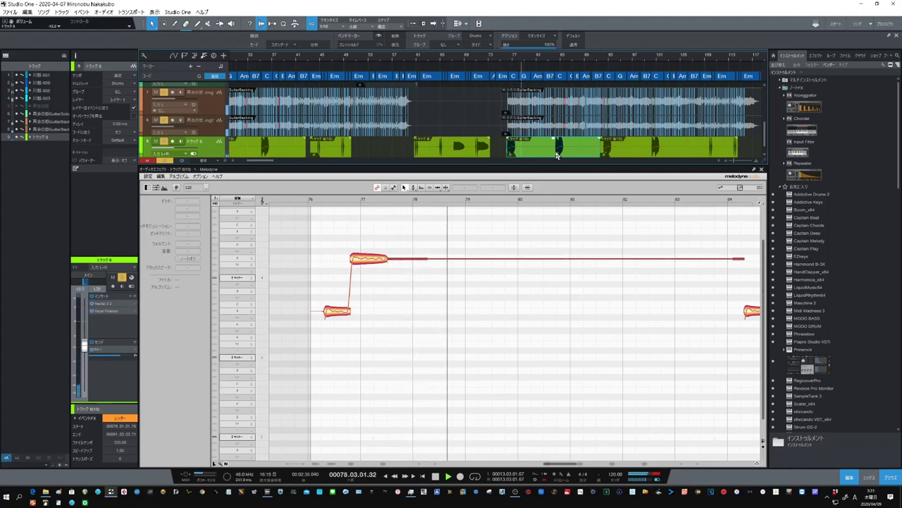
pyautogui.click(762, 170)
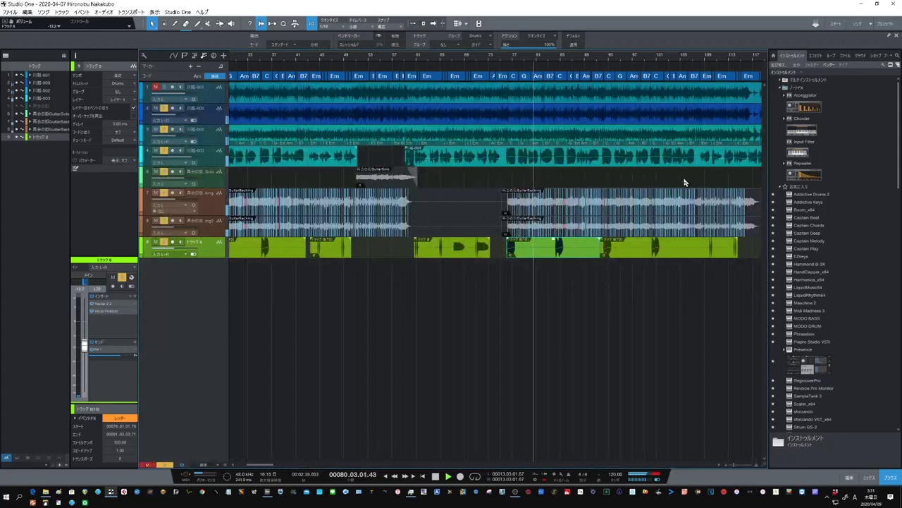
# Open the Vocal Finalizer insert on Track 8, check its effect settings during playback, and close the plug-in
pyautogui.moveTo(579, 59); pyautogui.dragTo(552, 77)
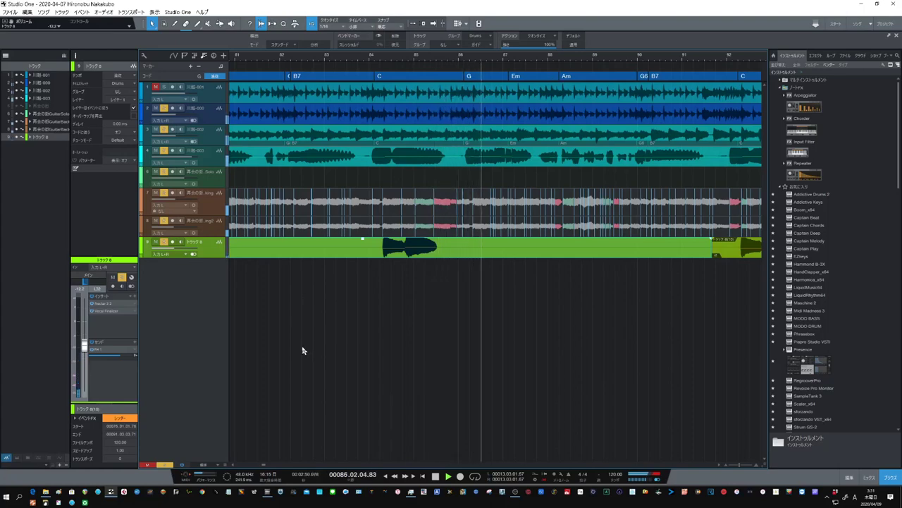
pyautogui.click(107, 315)
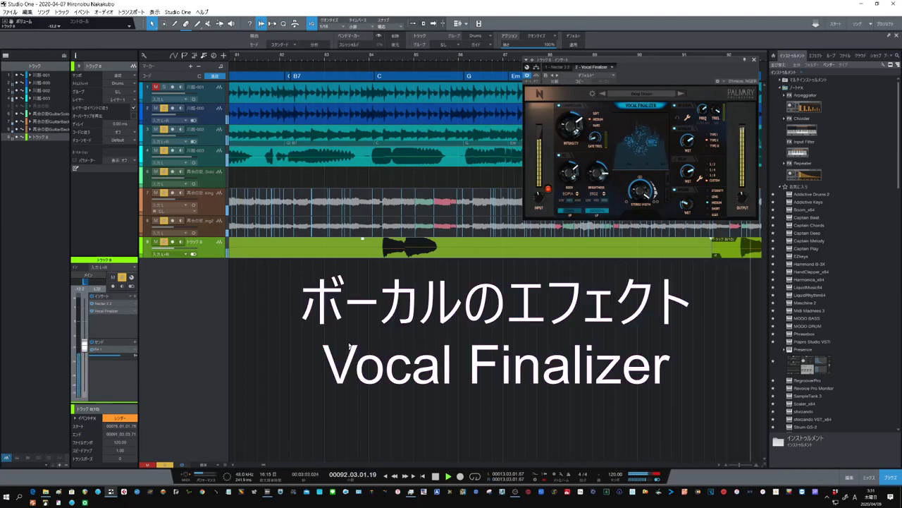
pyautogui.click(754, 60)
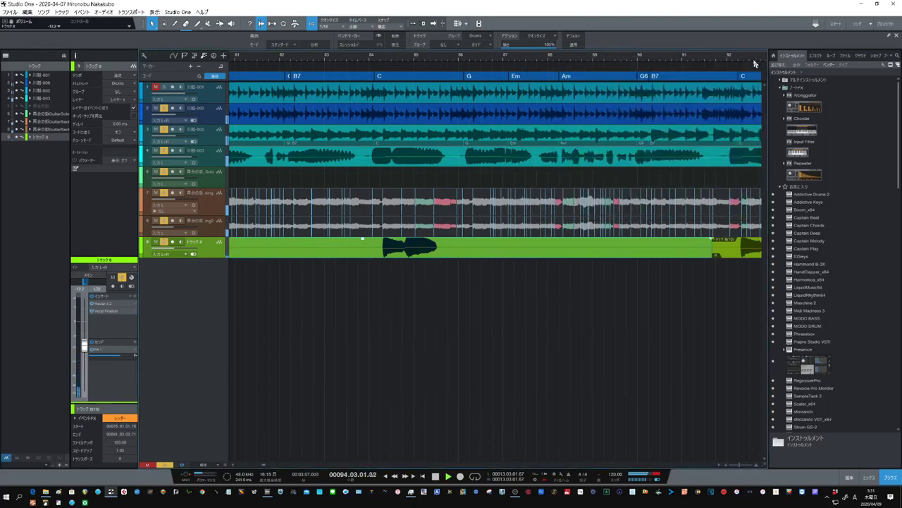
# Turn on autoscroll so the arrangement follows the playback position
pyautogui.moveTo(541, 59); pyautogui.dragTo(536, 47)
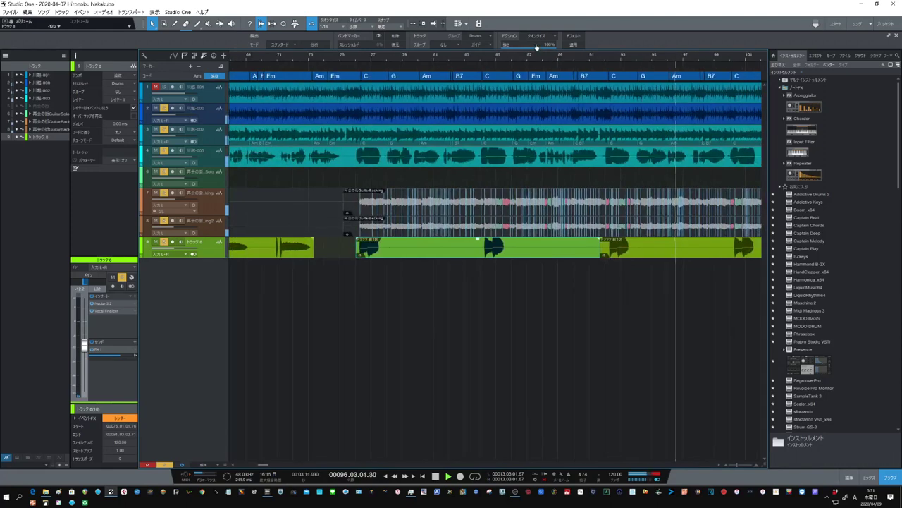
pyautogui.click(435, 25)
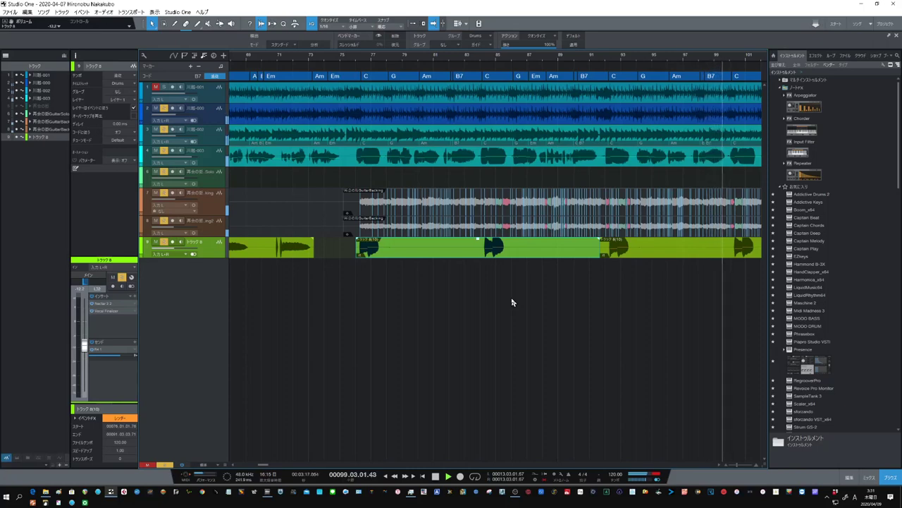
# Open Neutron 3 on the third track, review its Compressor 2, Compressor 1 and Equalizer modules, and close the plug-in
pyautogui.click(201, 139)
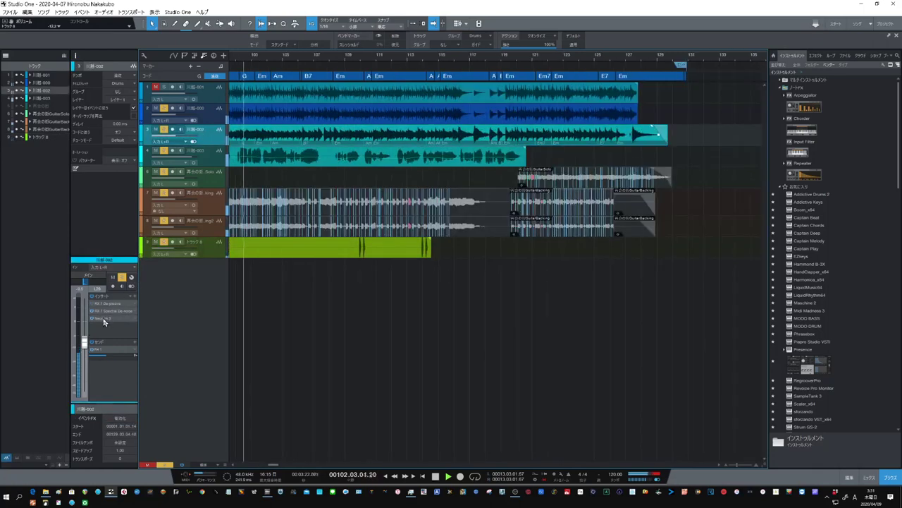
pyautogui.click(103, 320)
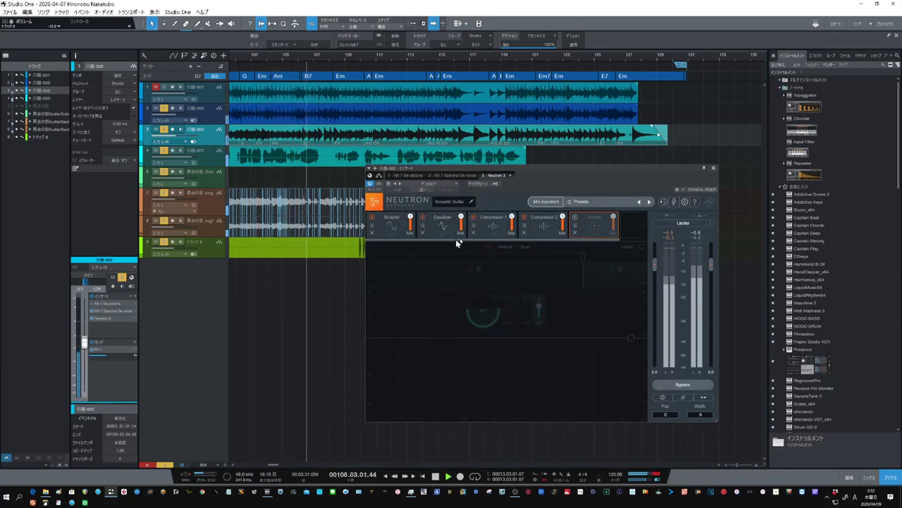
pyautogui.click(530, 231)
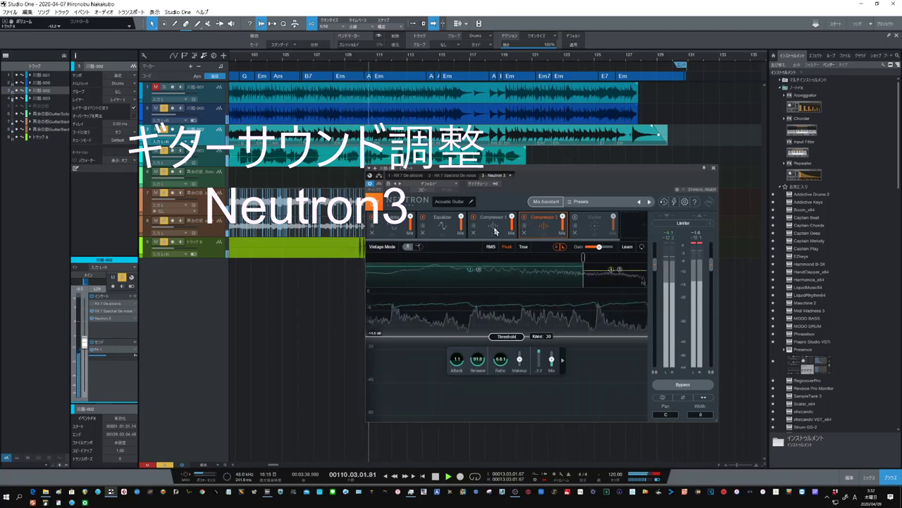
pyautogui.click(494, 229)
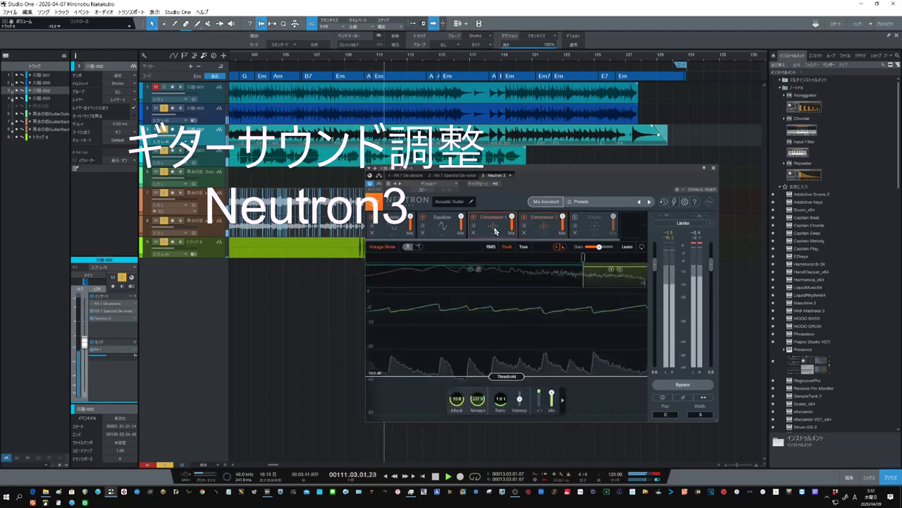
pyautogui.click(438, 229)
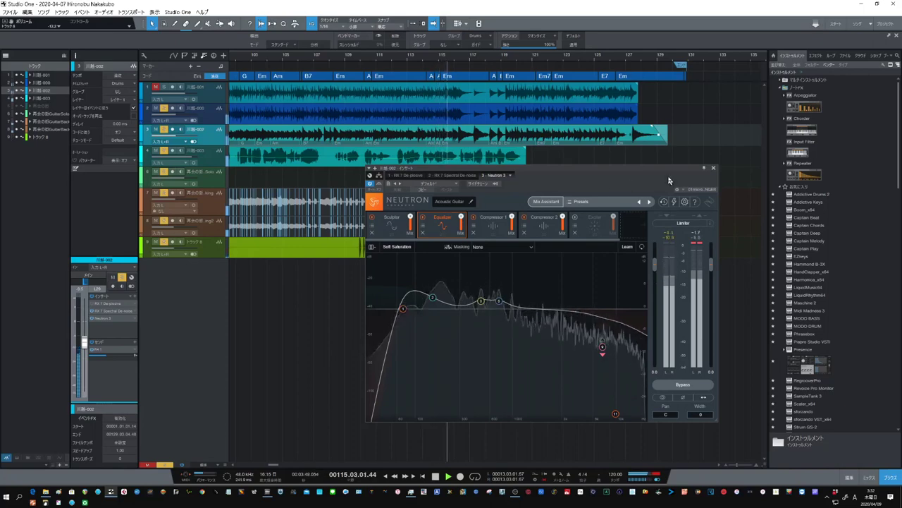
pyautogui.click(714, 168)
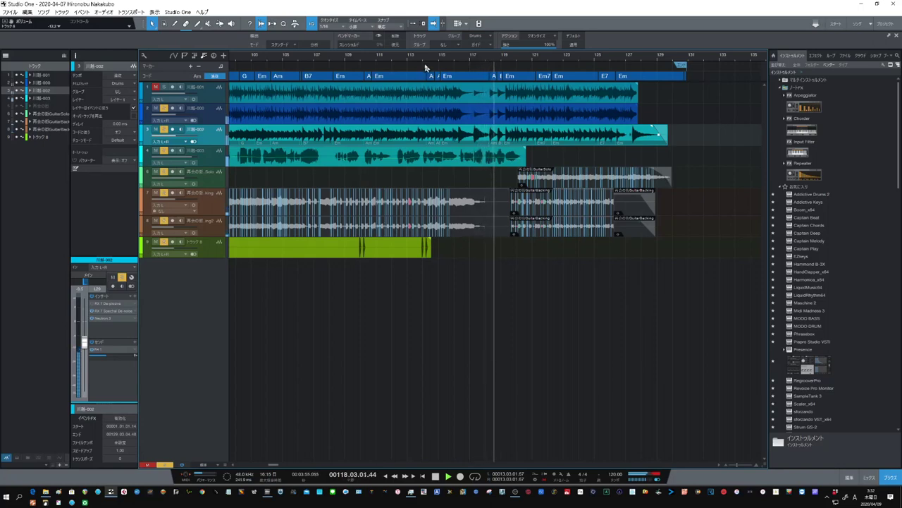
# Show the whole song arrangement from its start marker to its end marker
pyautogui.moveTo(429, 60); pyautogui.dragTo(454, 37)
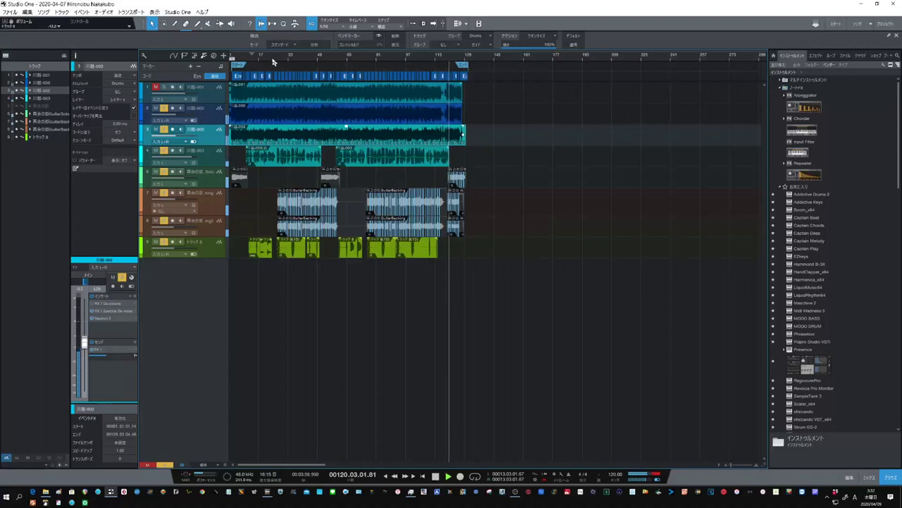
pyautogui.moveTo(308, 63); pyautogui.dragTo(404, 55)
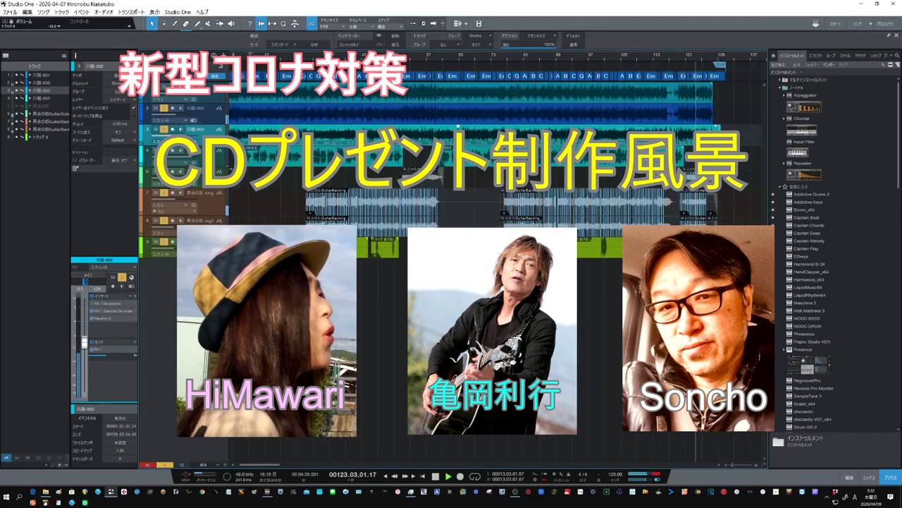